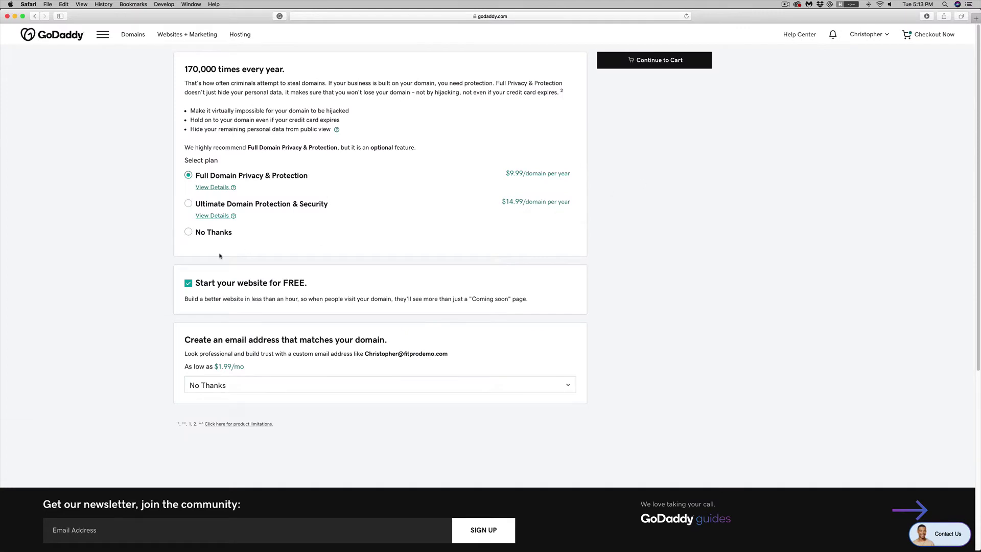
Step: Decline domain protection with No Thanks, deselect the free website offer, and continue to the cart
click(188, 233)
click(188, 283)
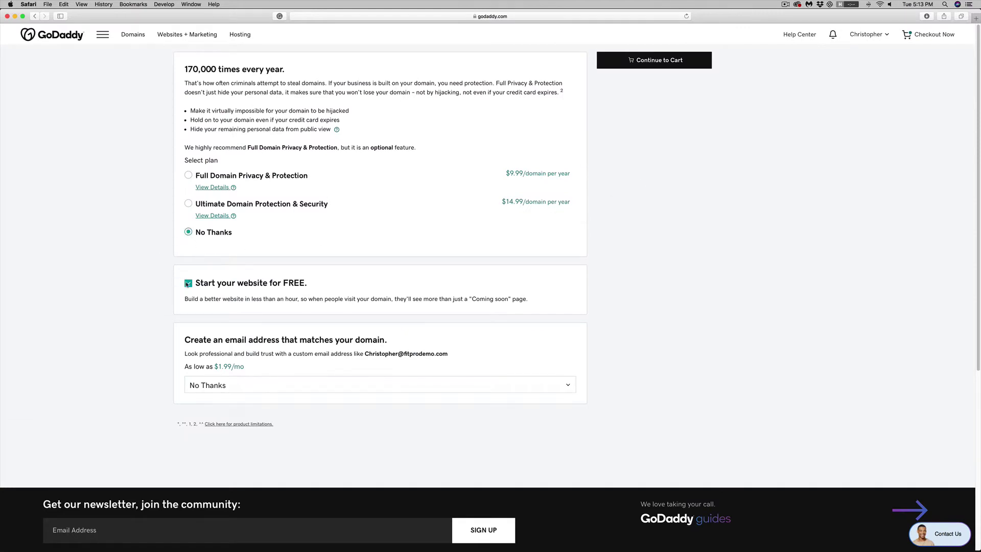
click(652, 62)
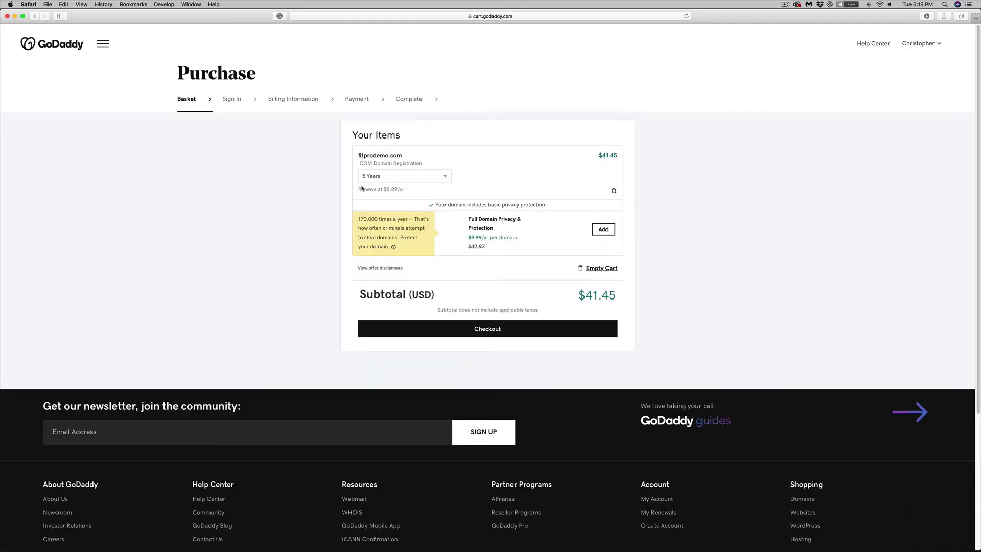
Step: Set the fitprodemo.com registration term to 1 Year and complete the purchase with the saved Visa card
click(404, 179)
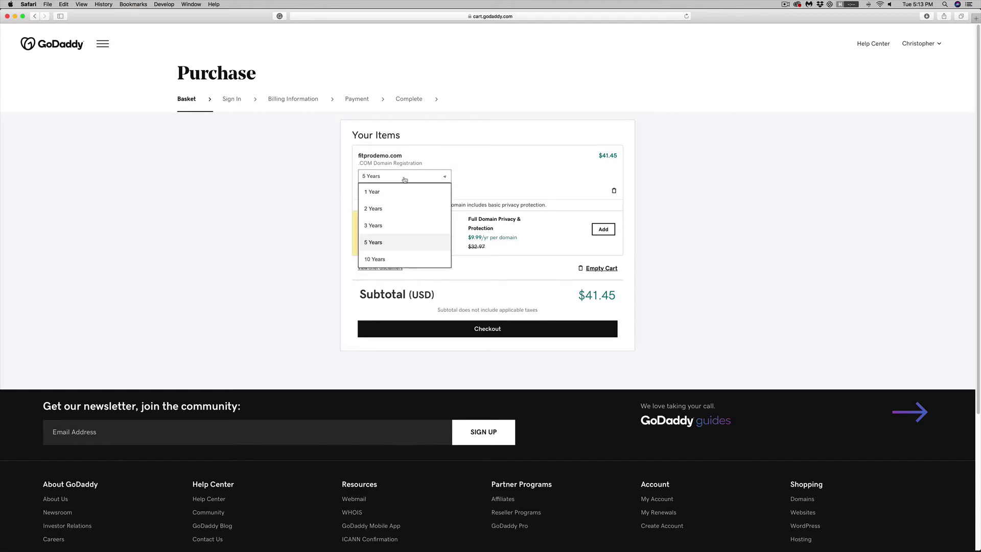
click(404, 192)
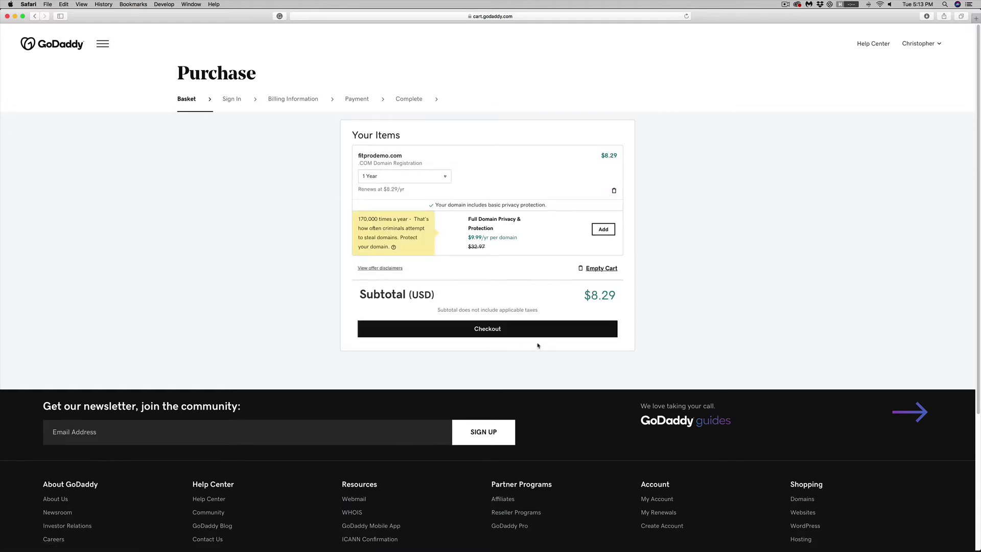
click(485, 330)
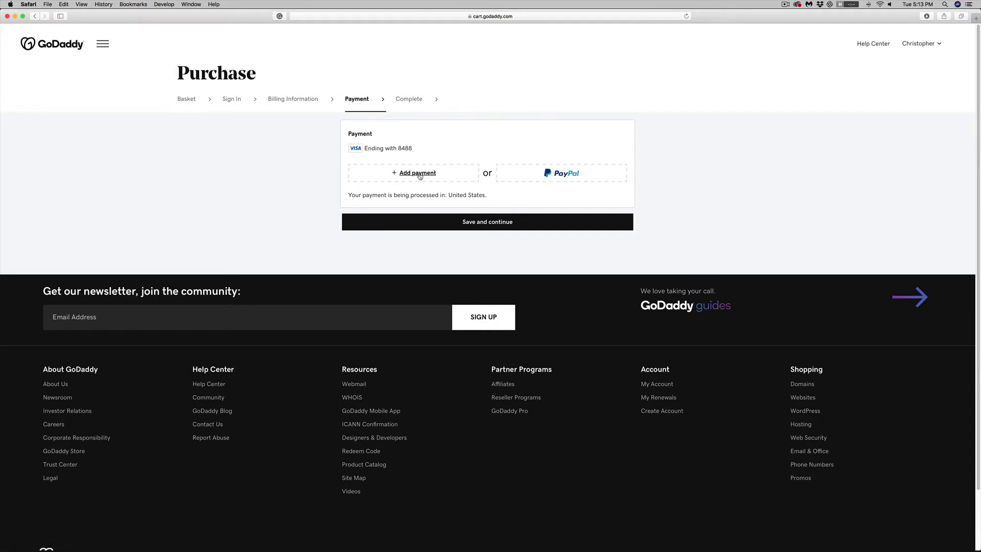
click(493, 223)
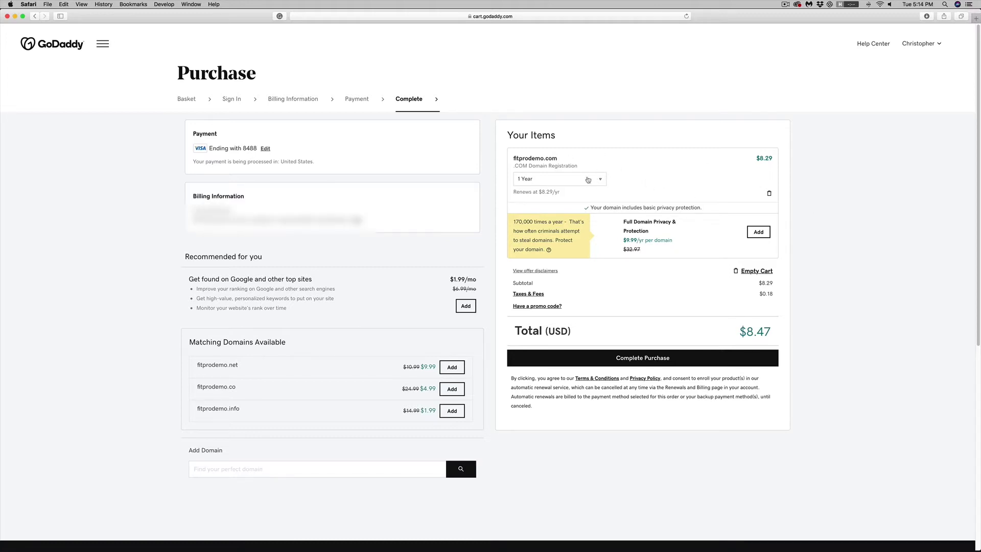
click(639, 361)
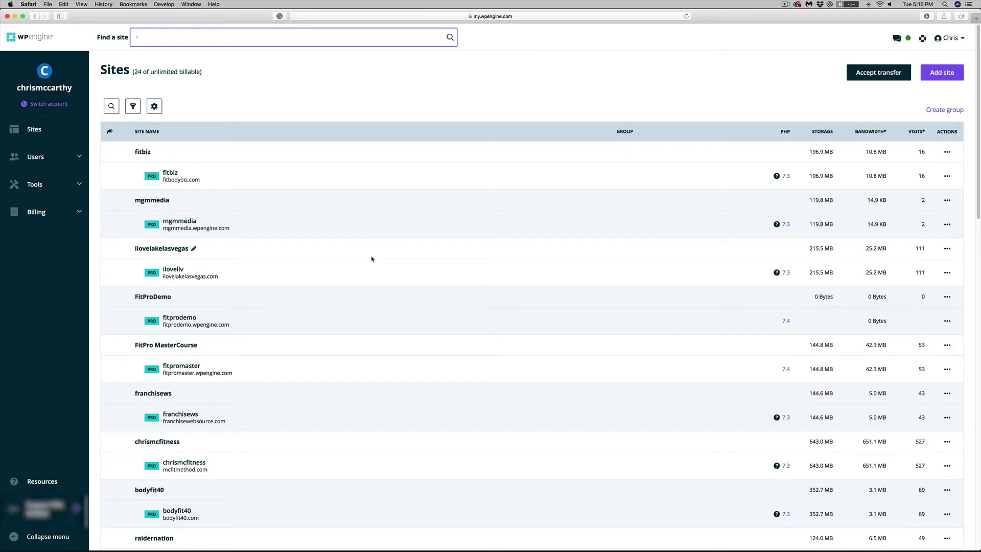
Step: In WP Engine, add the domain fitprodemo.com to the FitProDemo site and choose to set up DNS manually
click(186, 322)
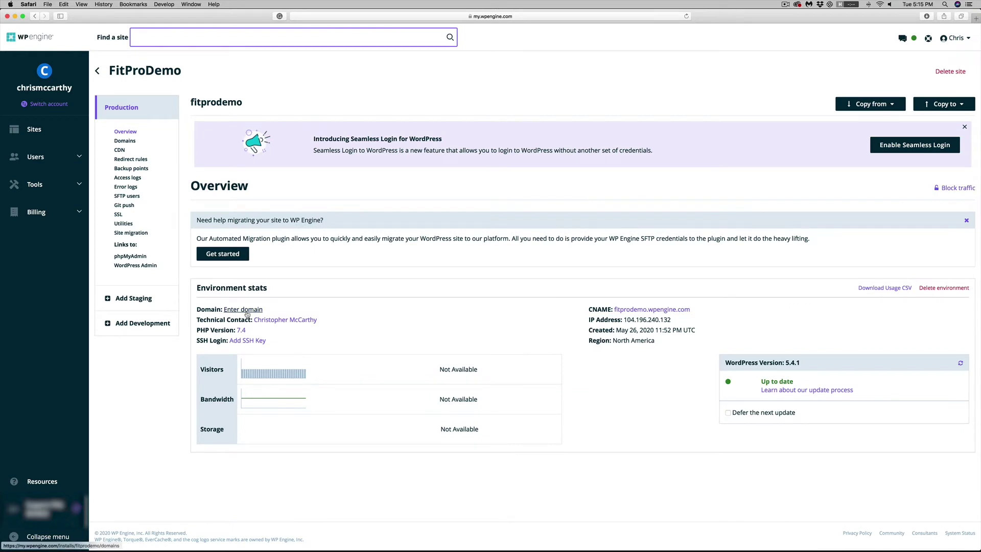
click(247, 313)
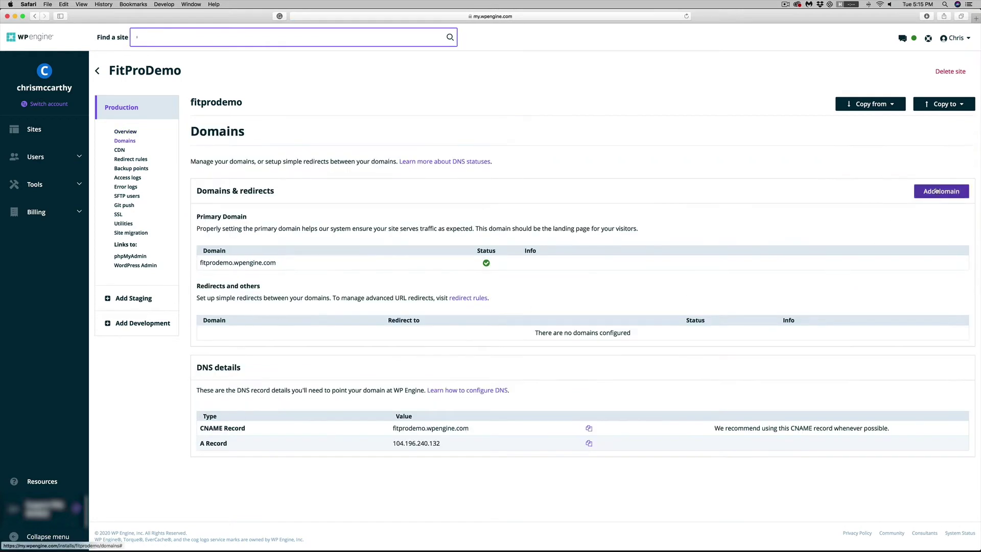
click(937, 193)
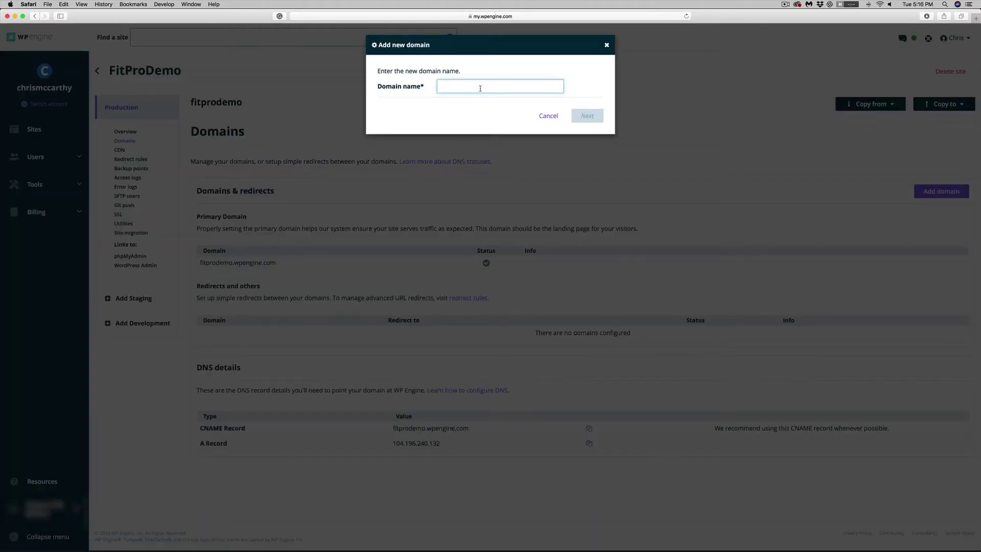
text(fitprodemo.com)
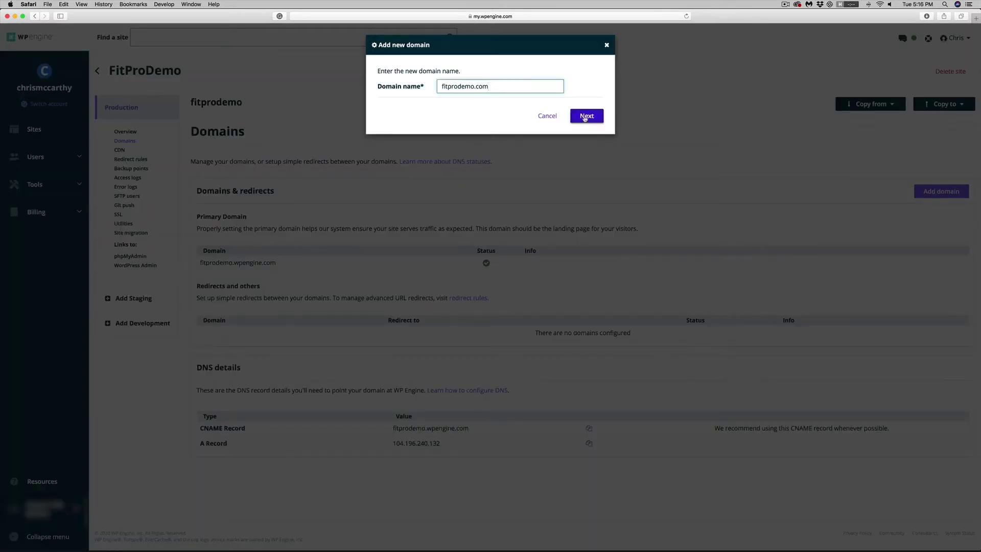
click(585, 117)
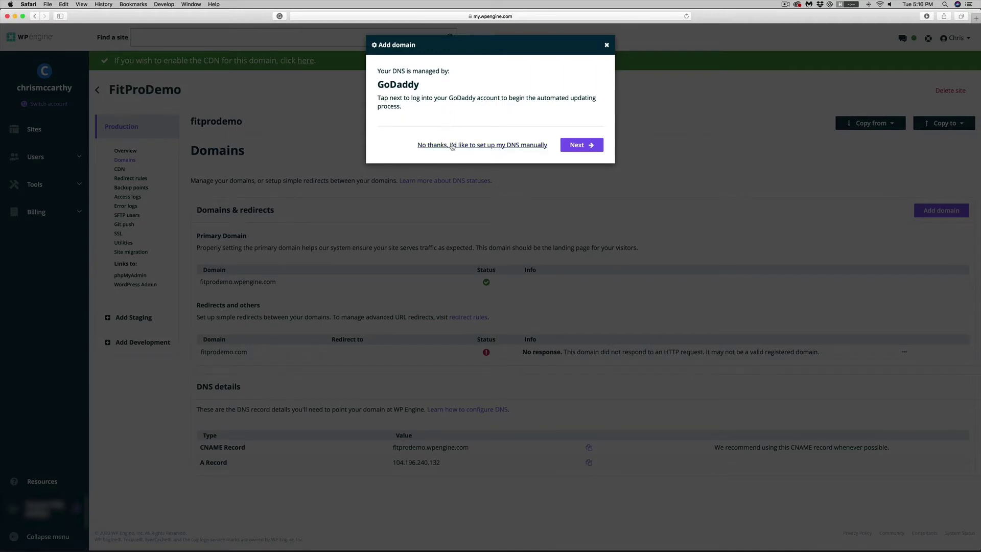
click(452, 146)
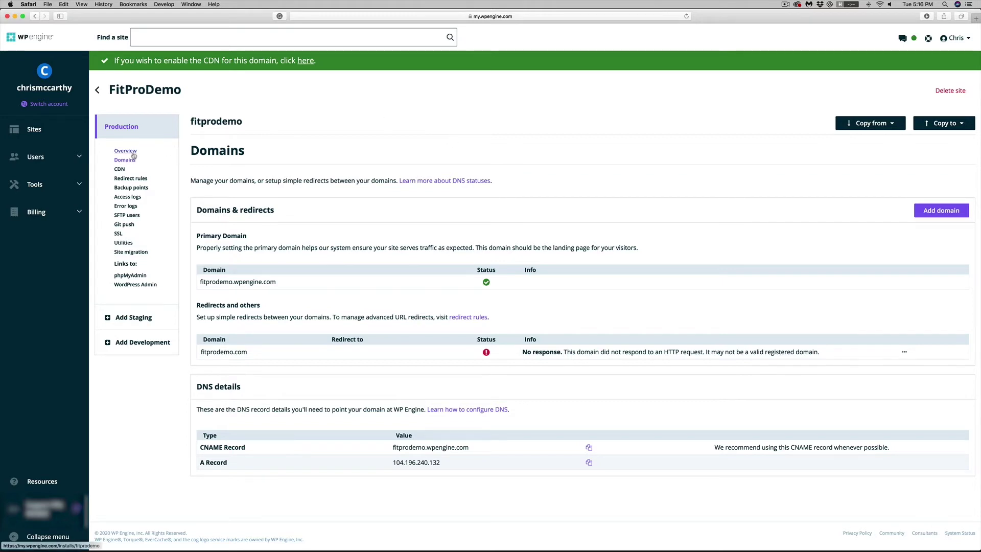
Step: Copy the IP address from the FitProDemo site's overview
click(128, 152)
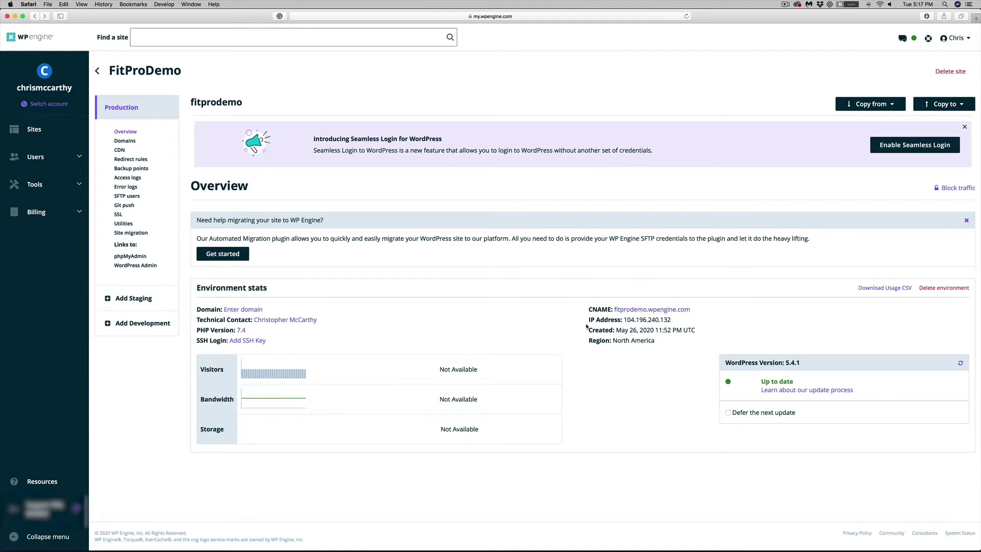
drag(676, 322, 625, 321)
key(super+c)
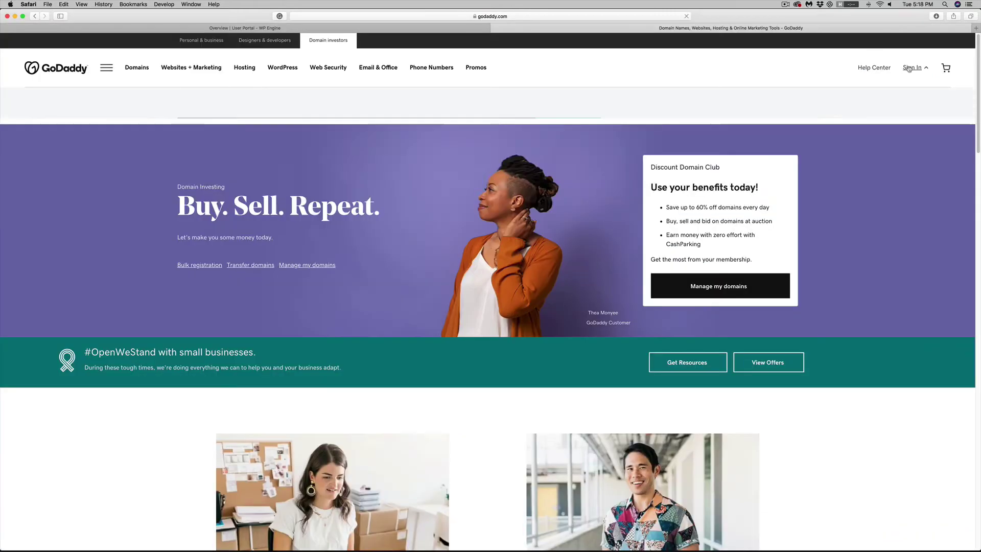
Step: In the GoDaddy account, open DNS management for fitprodemo.com
click(915, 68)
click(648, 148)
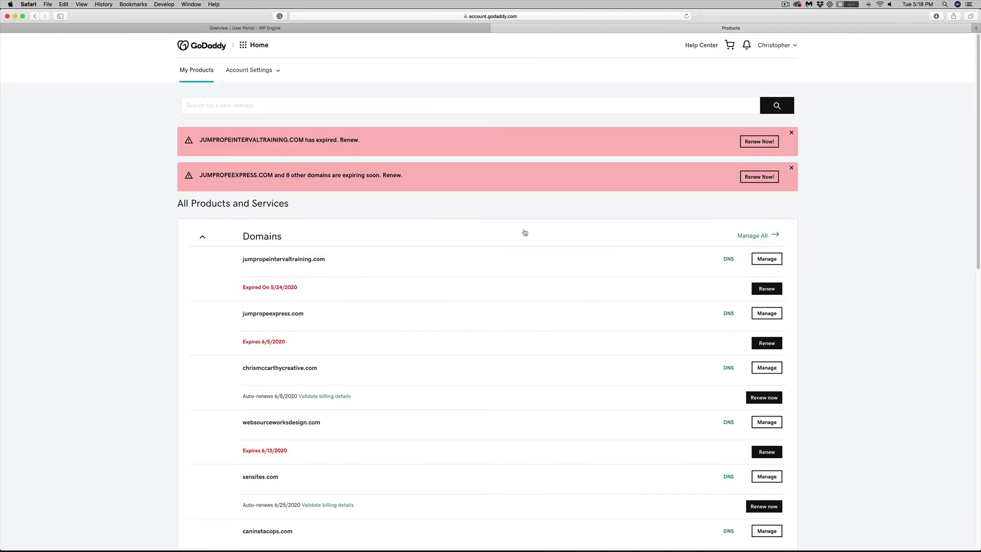
click(749, 235)
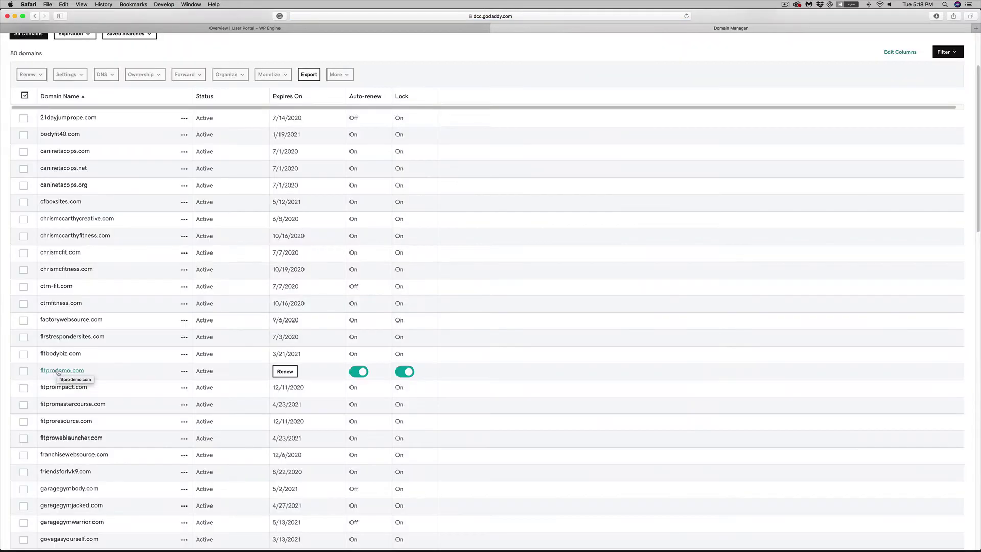
click(58, 370)
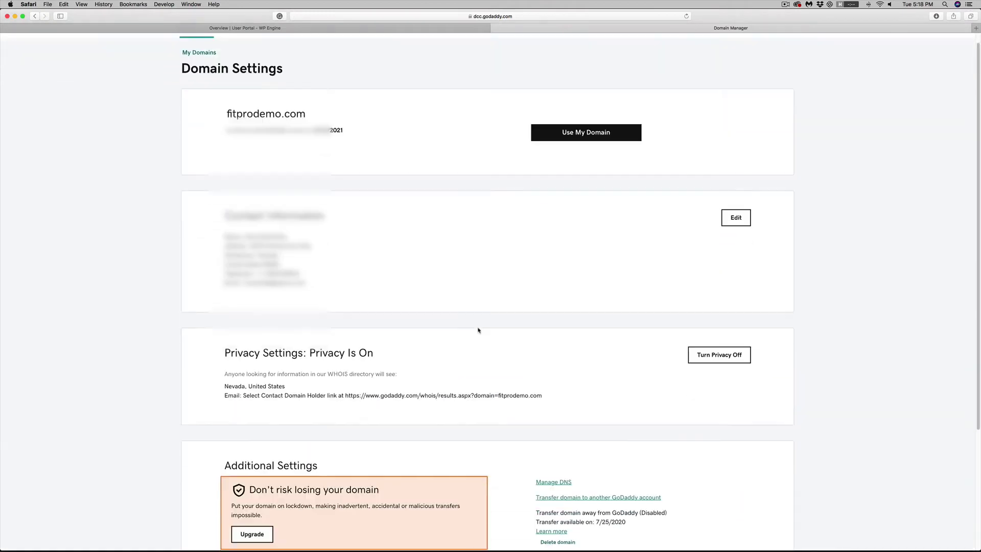
scroll(479, 331, down, 4)
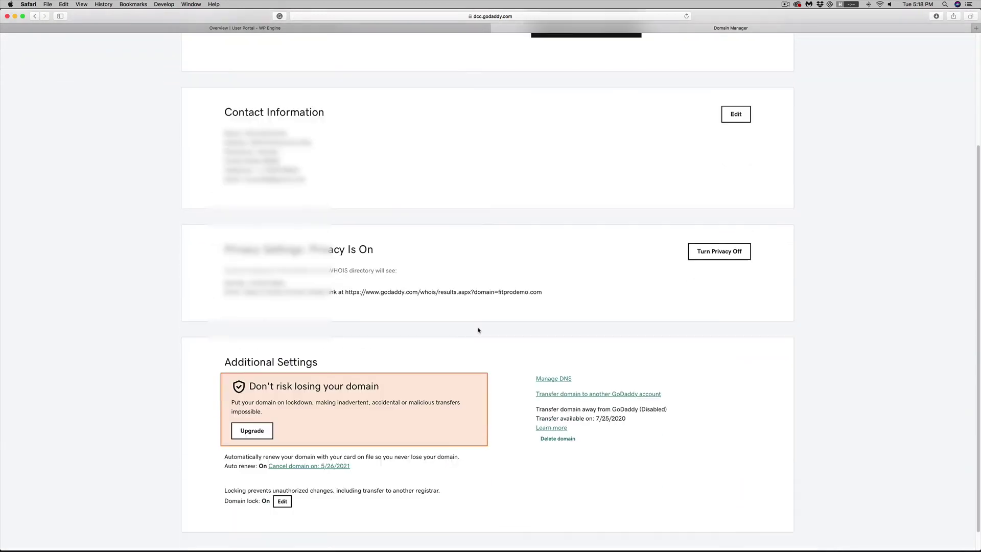
click(552, 379)
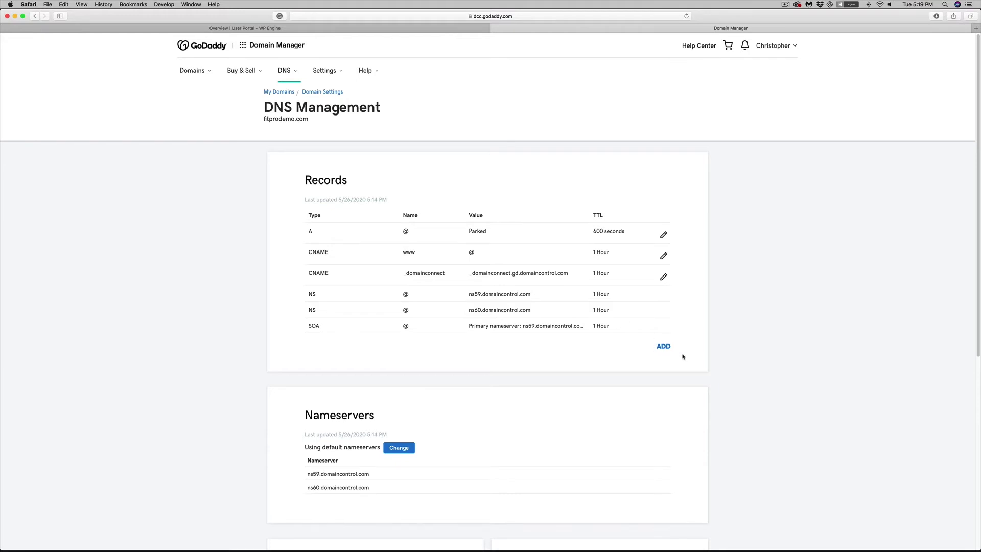
Step: Add an A record with host @ pointing to 104.196.240.132 with a TTL of 1 Hour, and save it
click(663, 346)
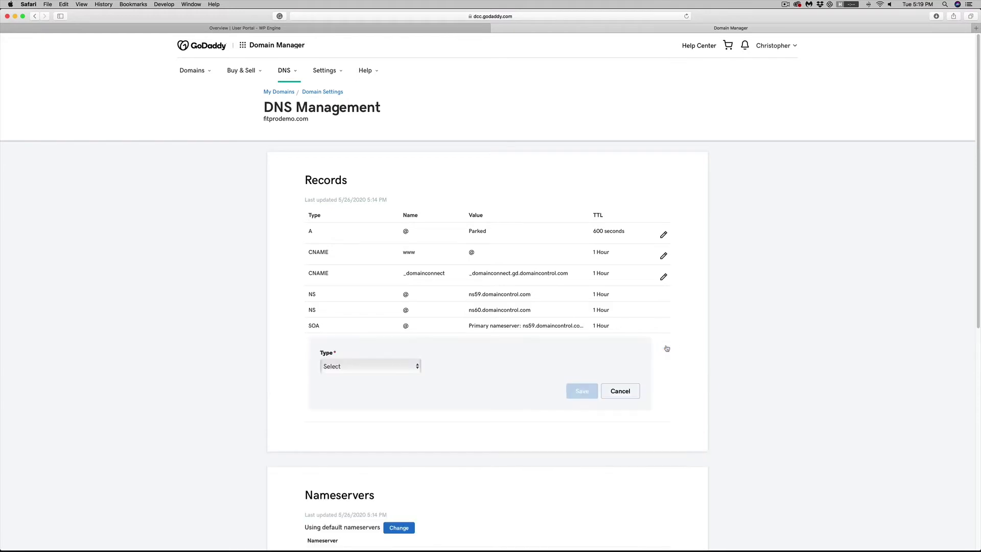
click(389, 366)
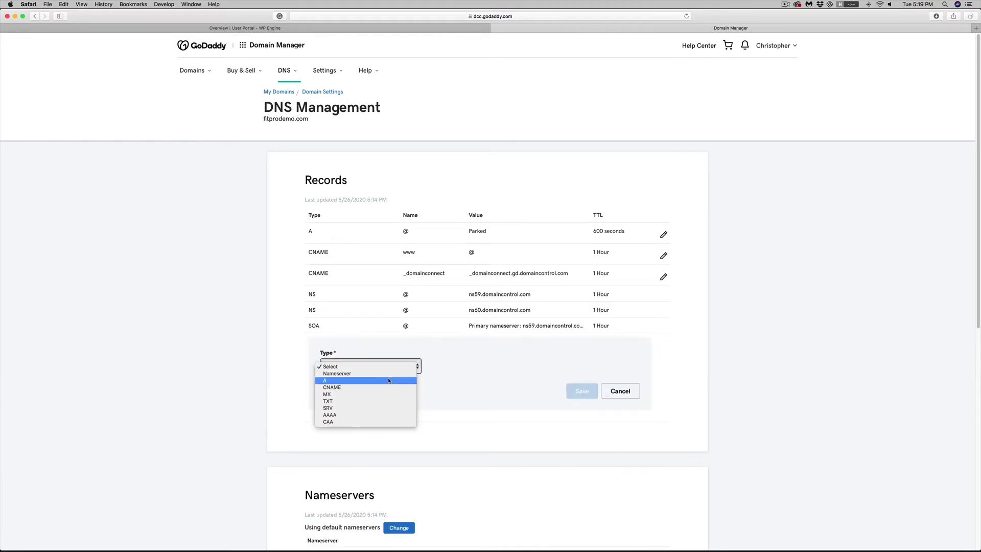
click(388, 380)
click(450, 365)
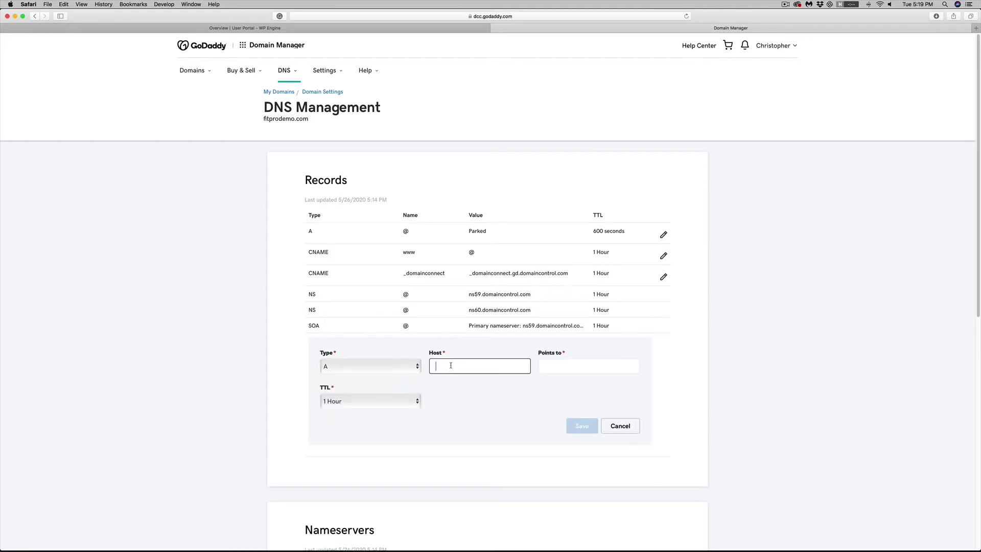
text(@)
click(549, 367)
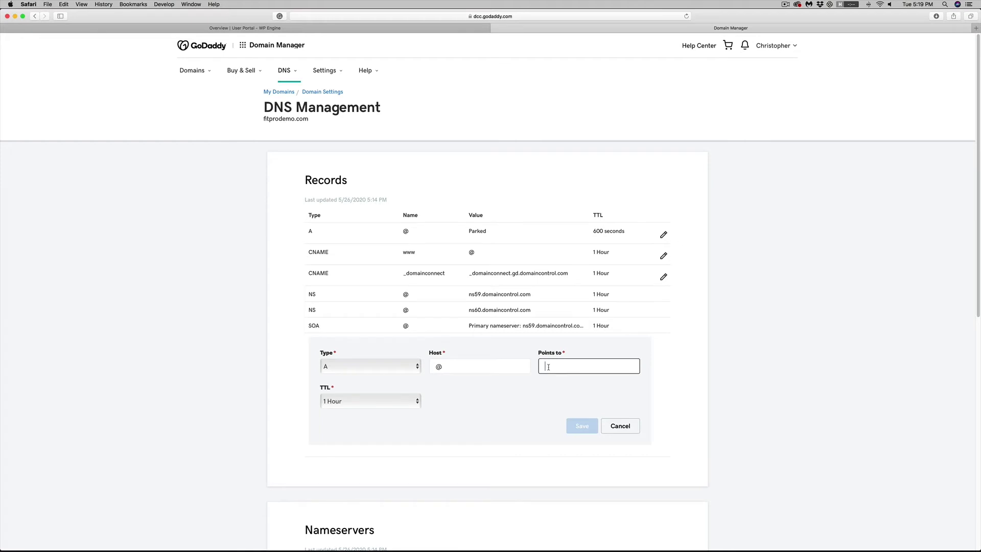
key(super+v)
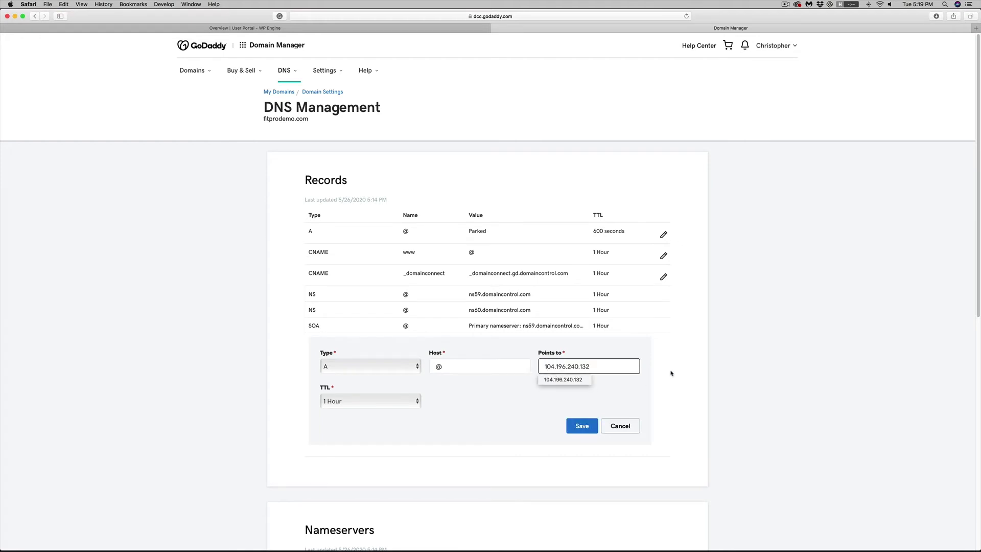
click(389, 401)
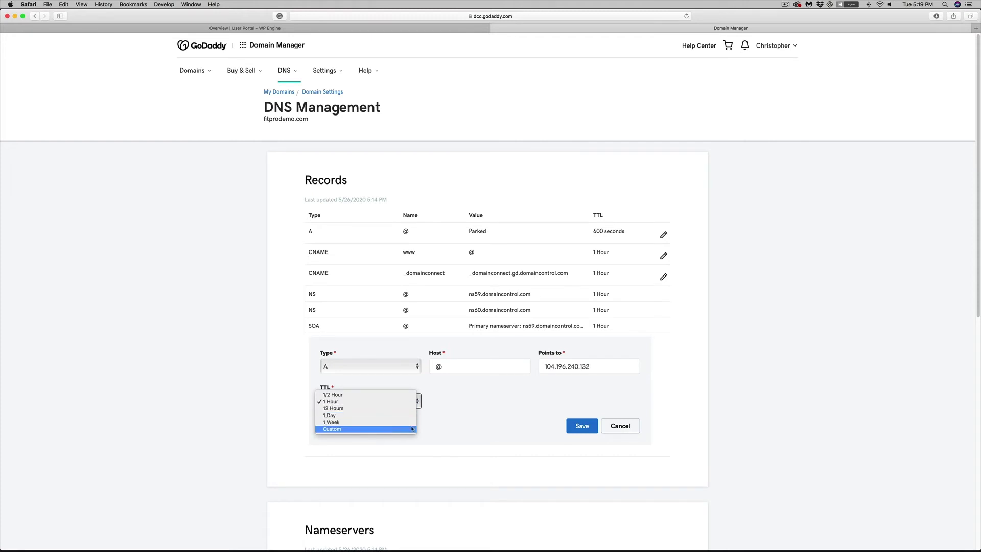
click(381, 429)
click(570, 426)
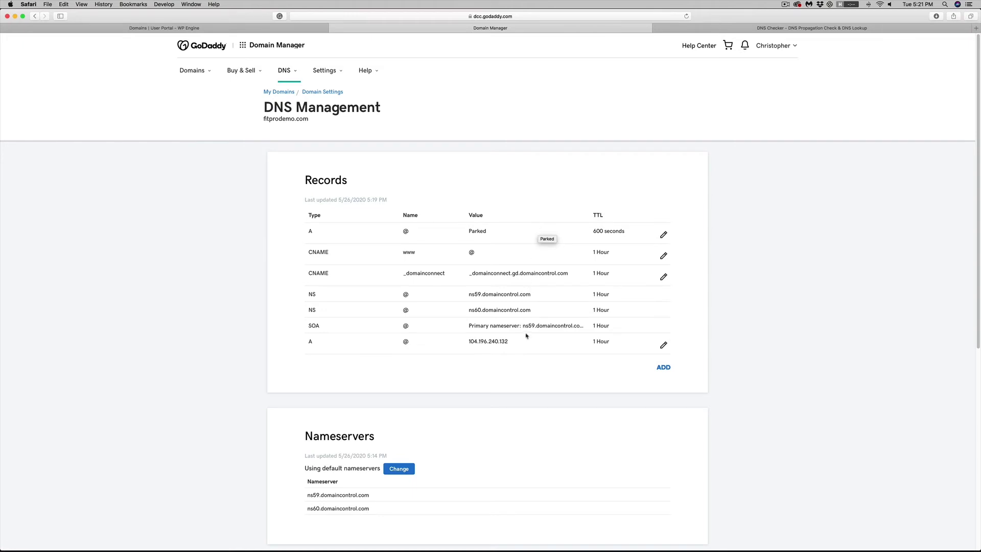
Step: Delete the A record for @ that points to Parked
click(663, 234)
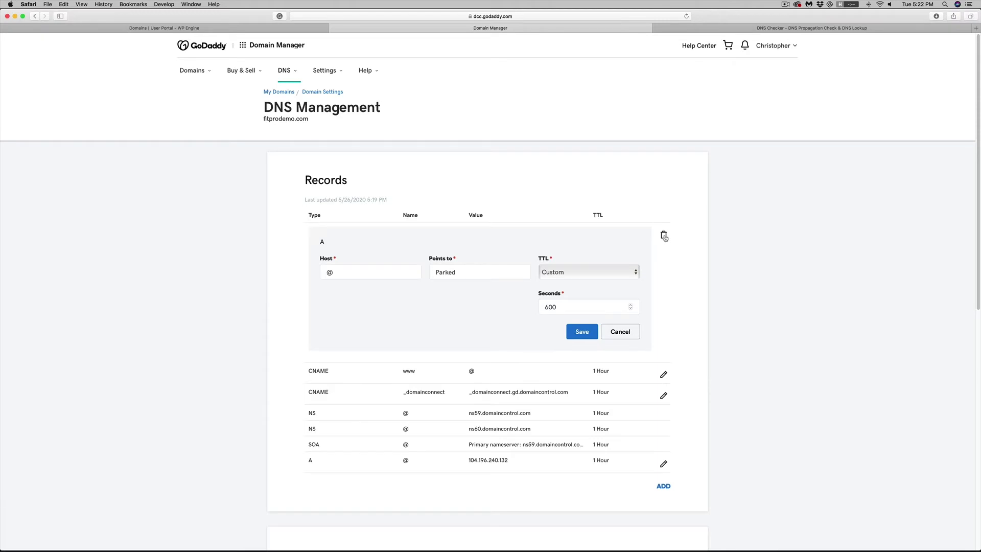
click(663, 235)
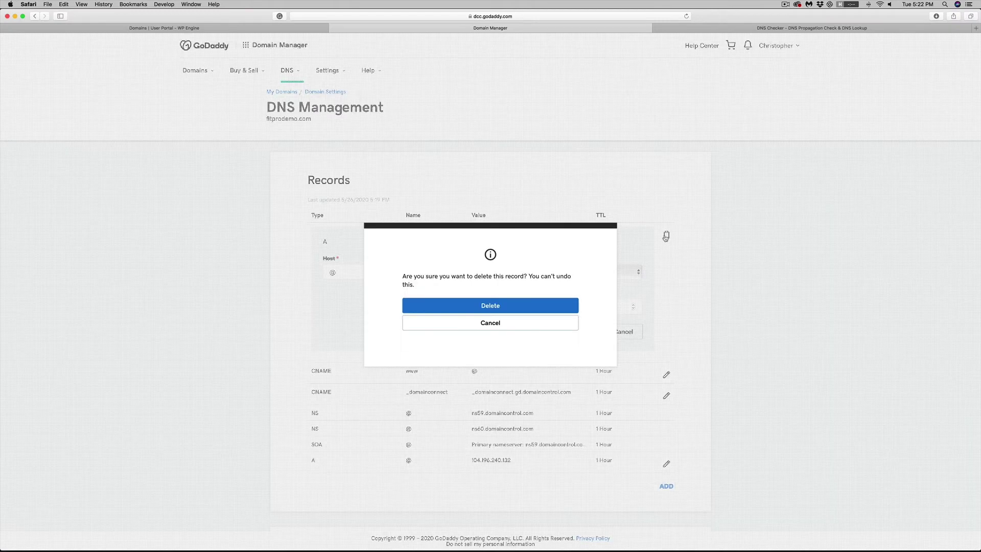
click(495, 306)
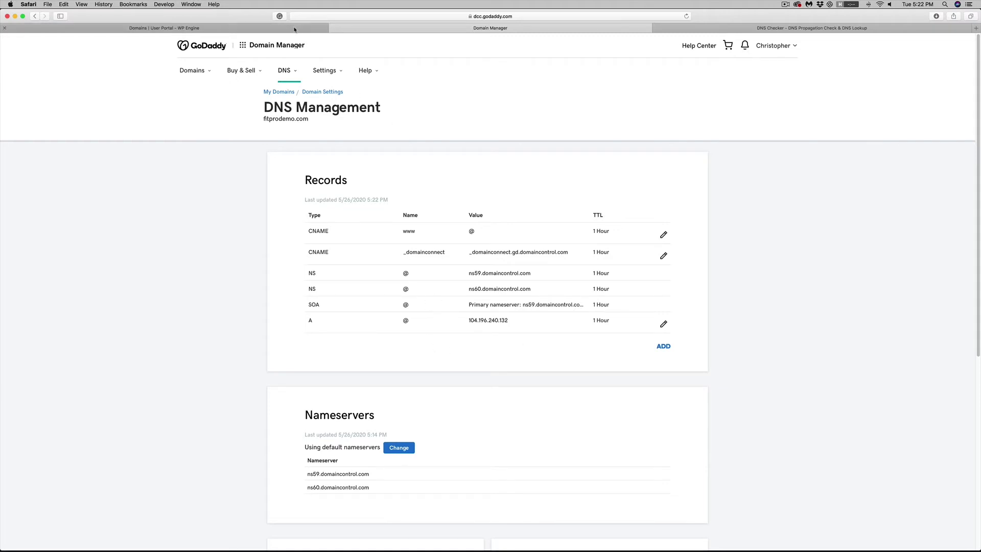
Step: Return to WP Engine and check the status of fitprodemo.com in the site's domain list
click(36, 28)
click(143, 152)
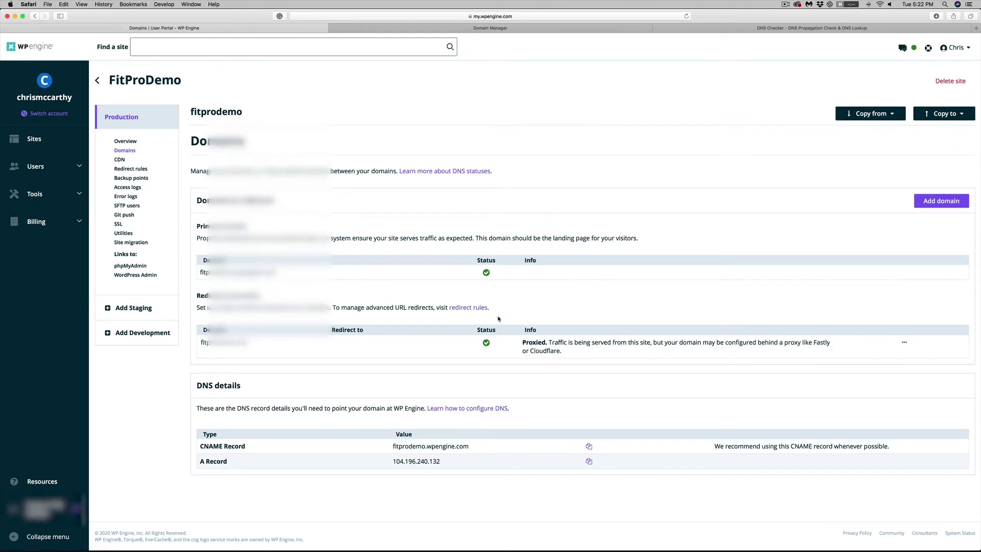
mouse_move(486, 343)
Step: Load fitprodemo.com in place of the DNS checker page to check the live site
drag(248, 342, 202, 343)
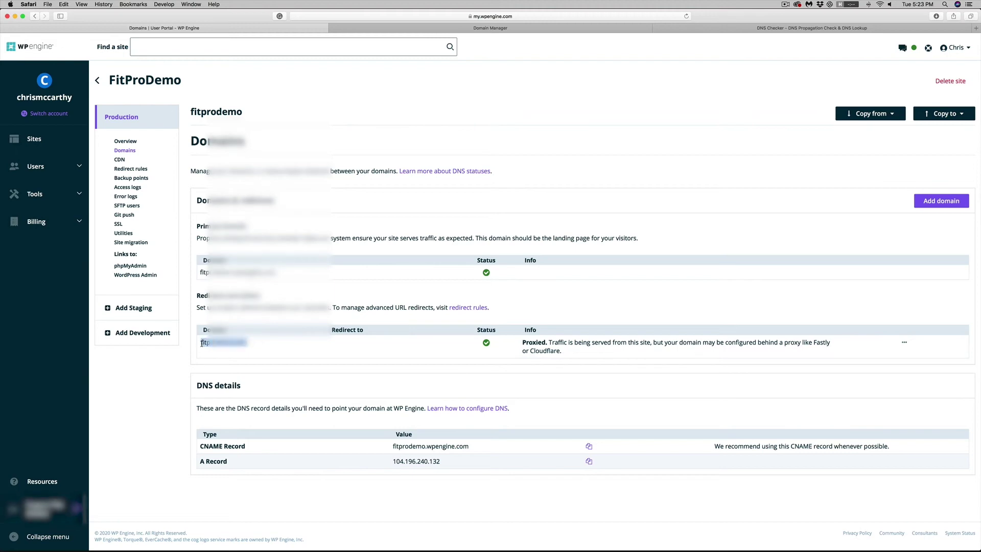
key(super+3)
key(super+l)
text(fitprodemo.com)
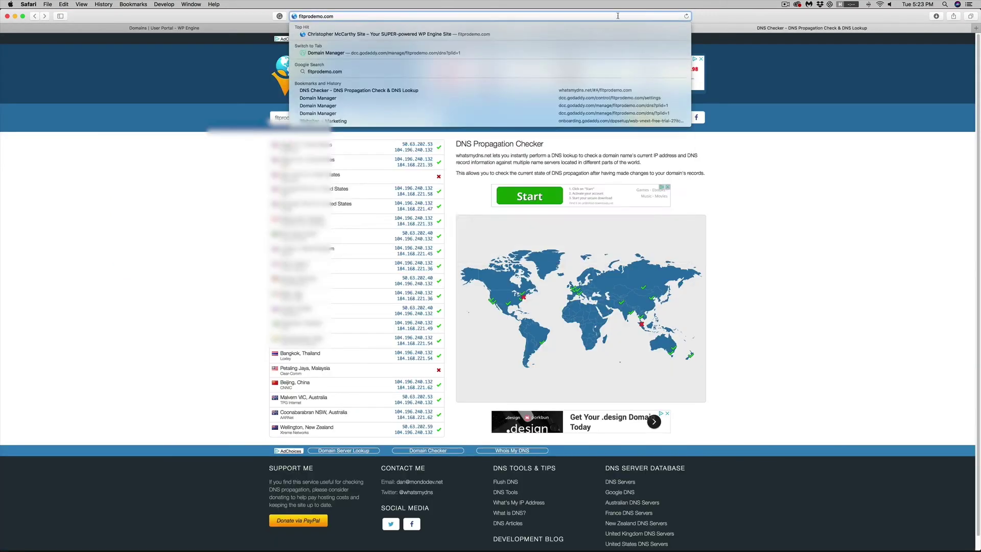
key(Return)
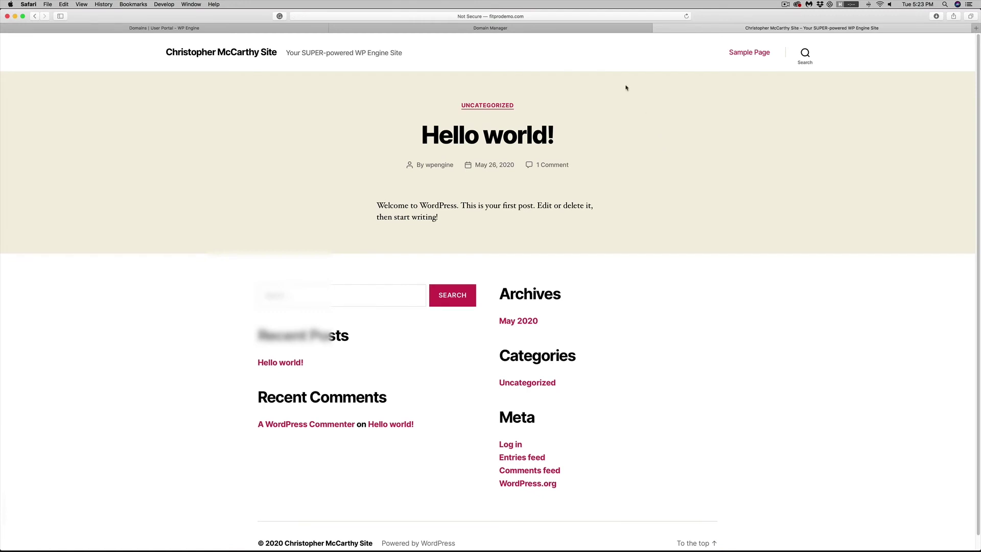
click(546, 15)
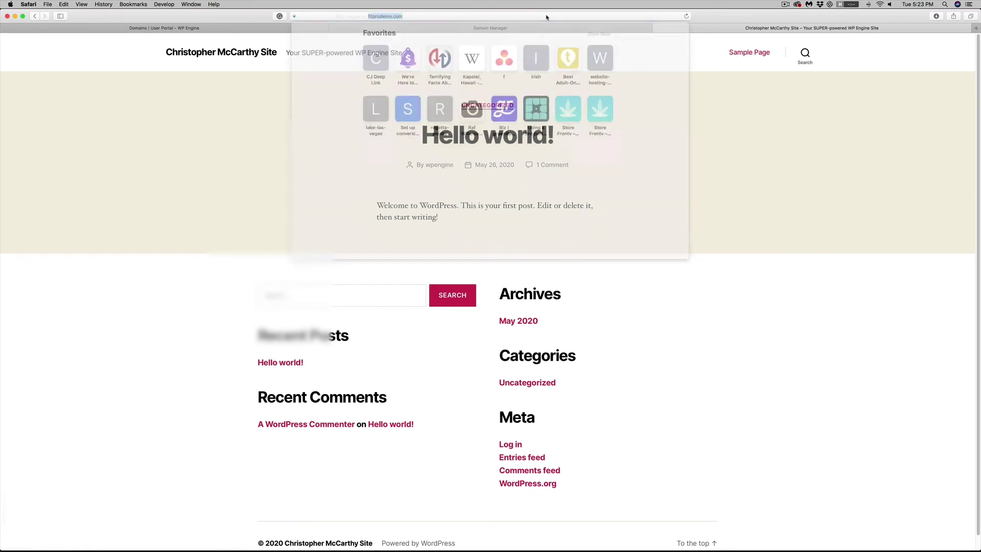
Step: Open the site's WordPress login page at fitprodemo.com/wp-login.php
key(Escape)
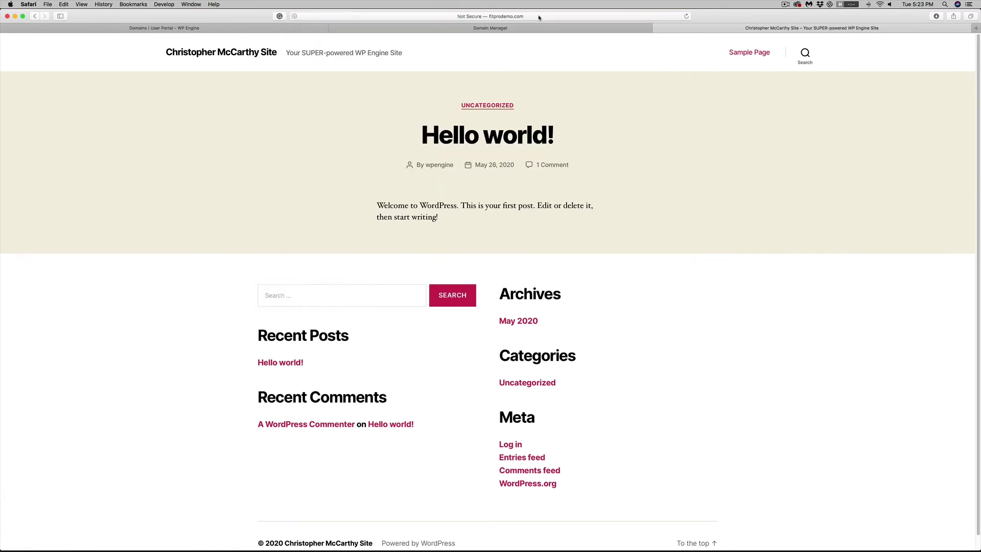
click(539, 16)
click(419, 16)
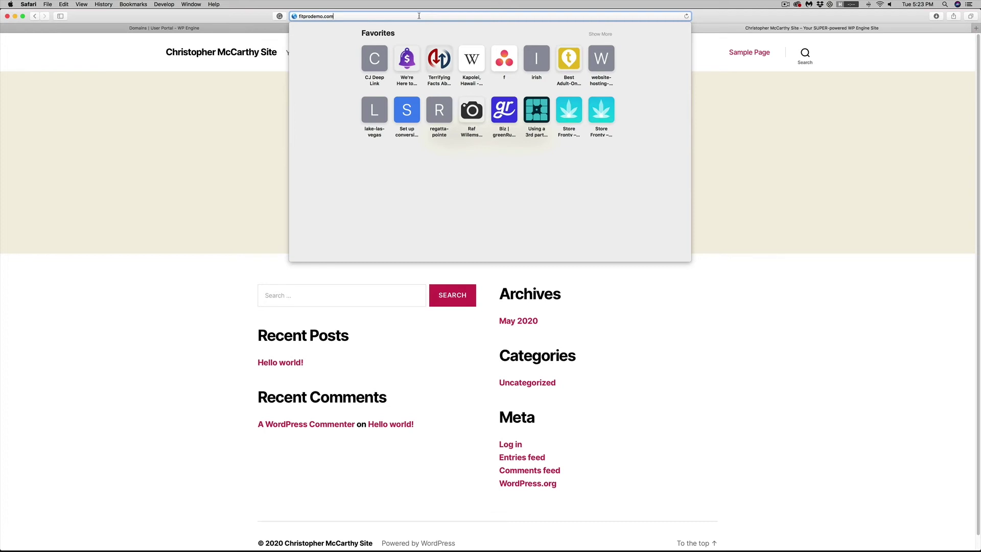
text(/wp)
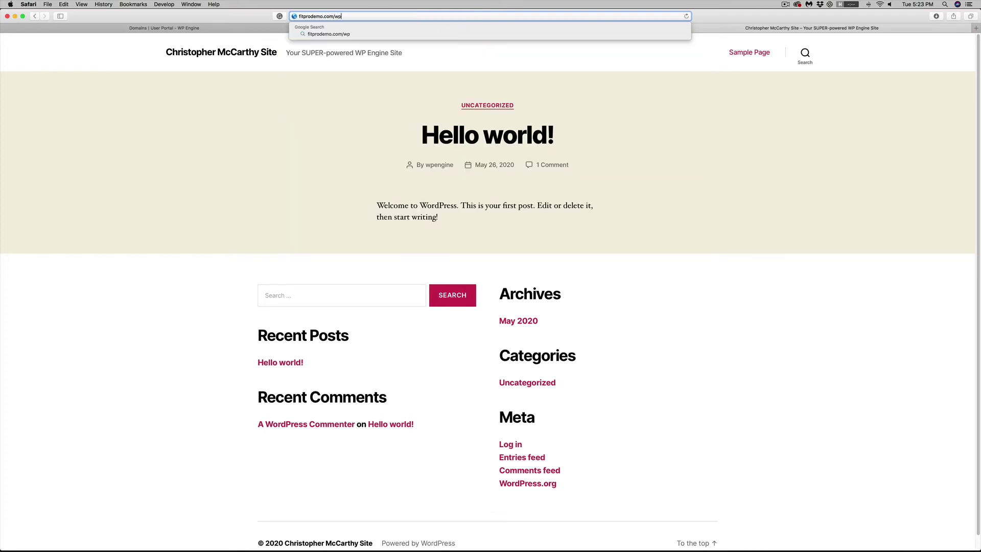
text(-login.php)
key(Return)
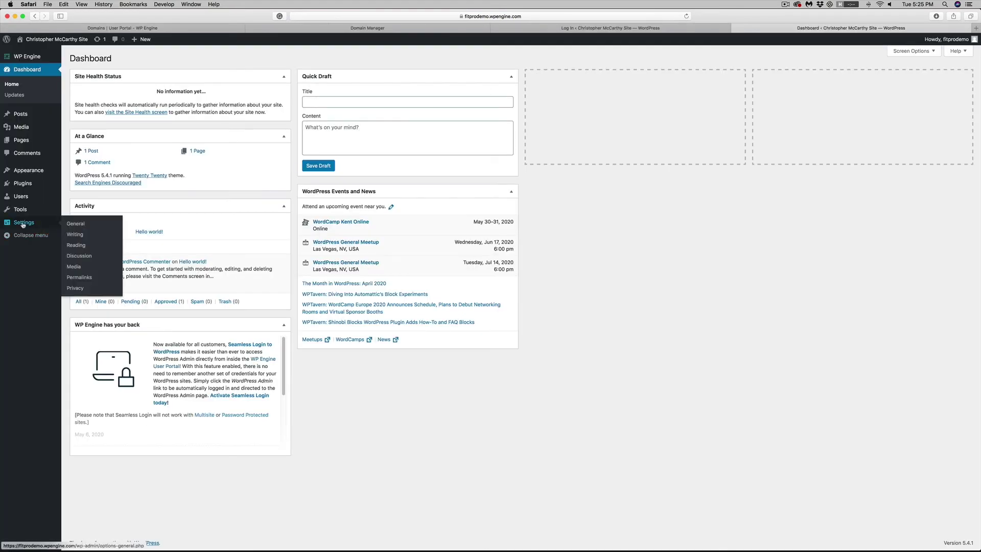
click(23, 223)
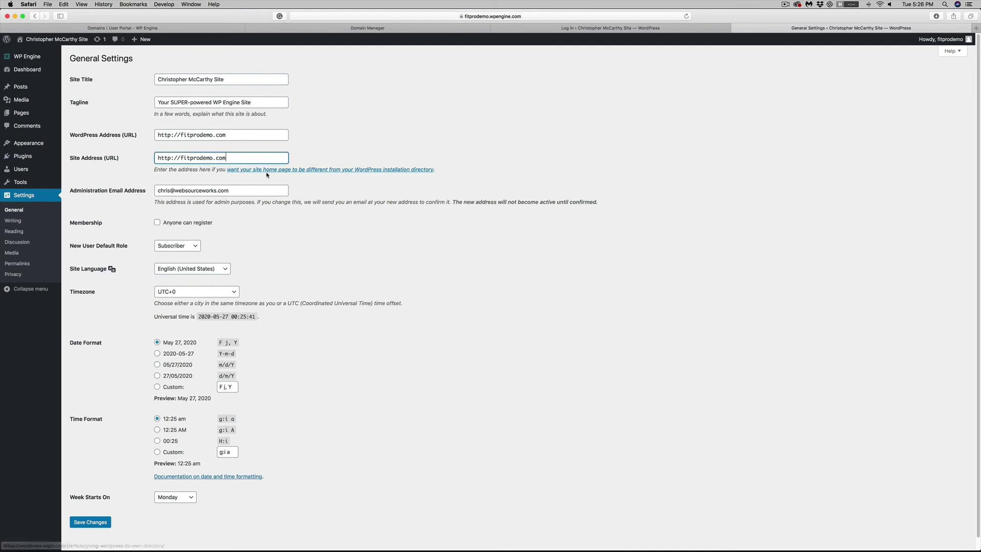
click(99, 522)
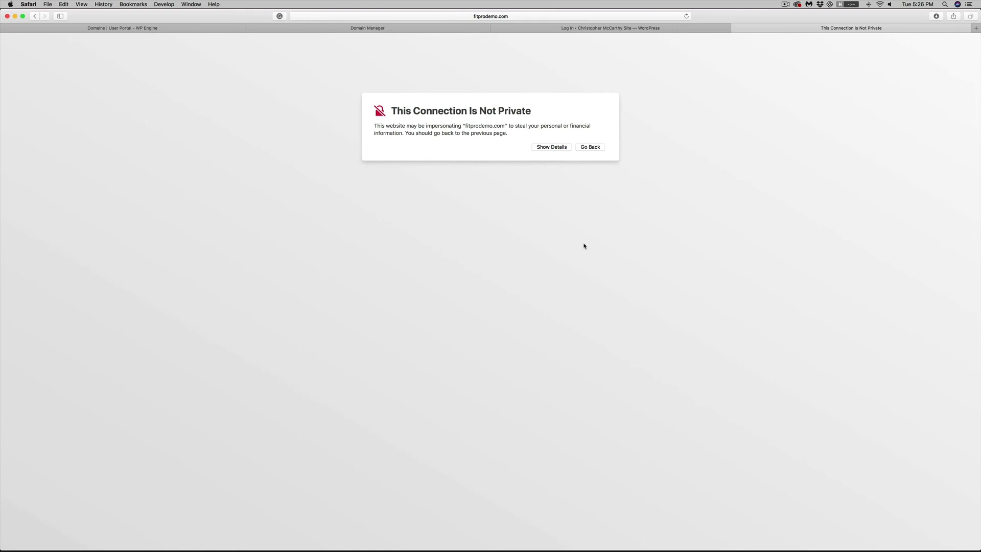
Step: Proceed to fitprodemo.com past the certificate warning, authorizing the trust change with the account password, and check the dashboard's full address
click(553, 147)
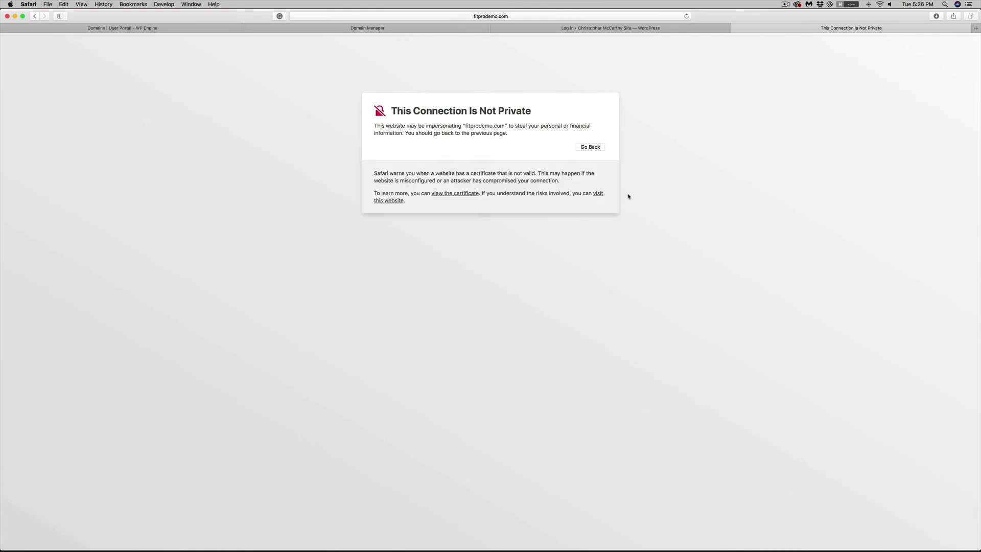
click(393, 201)
click(540, 74)
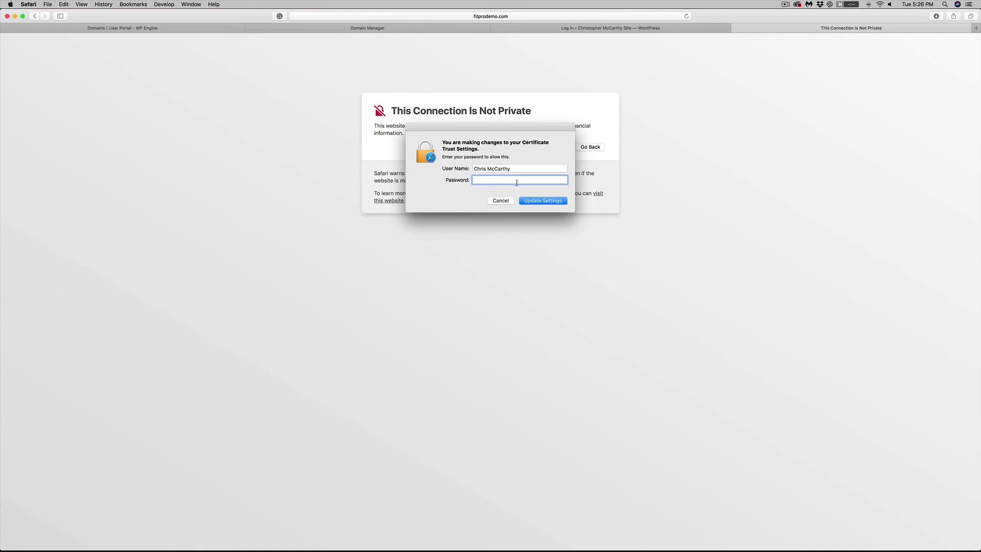
key(Return)
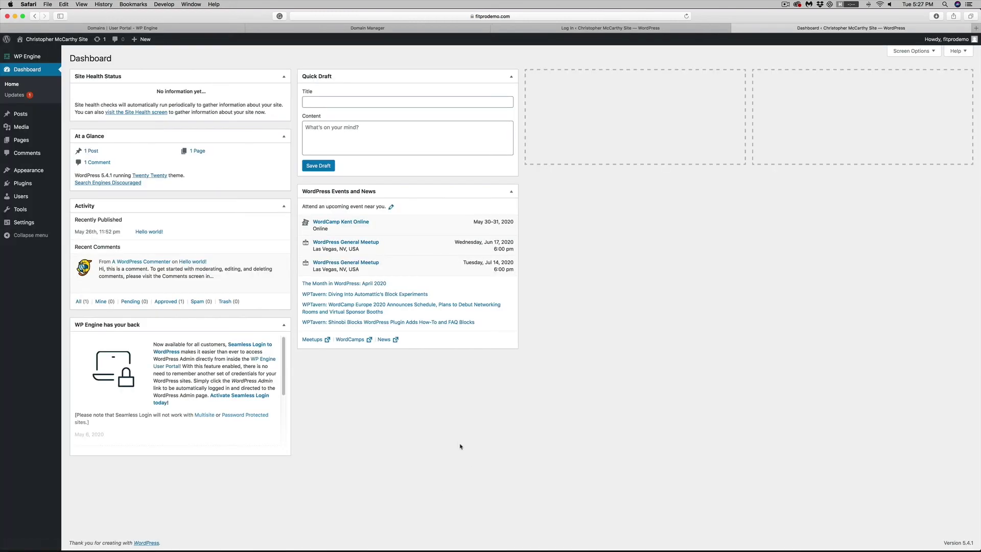
click(420, 18)
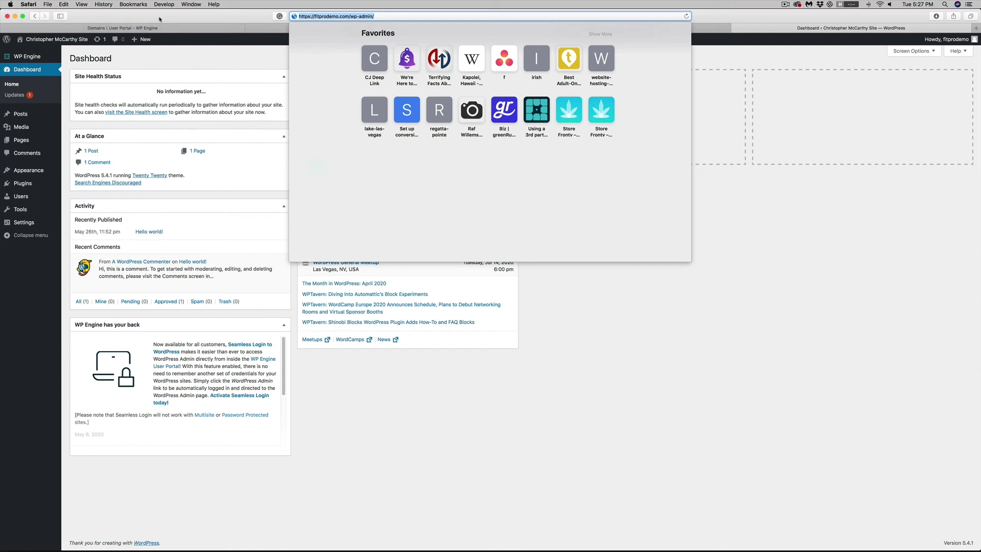
click(659, 406)
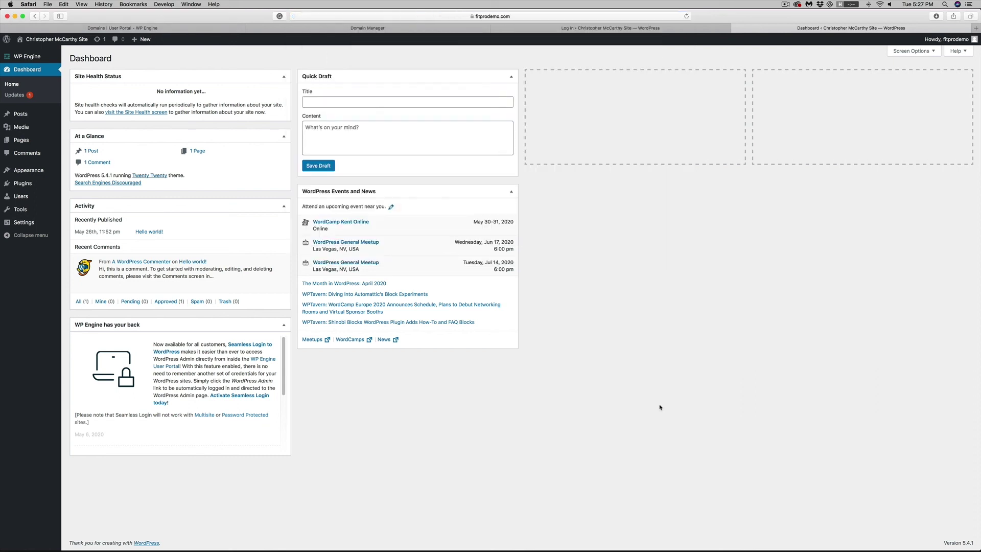